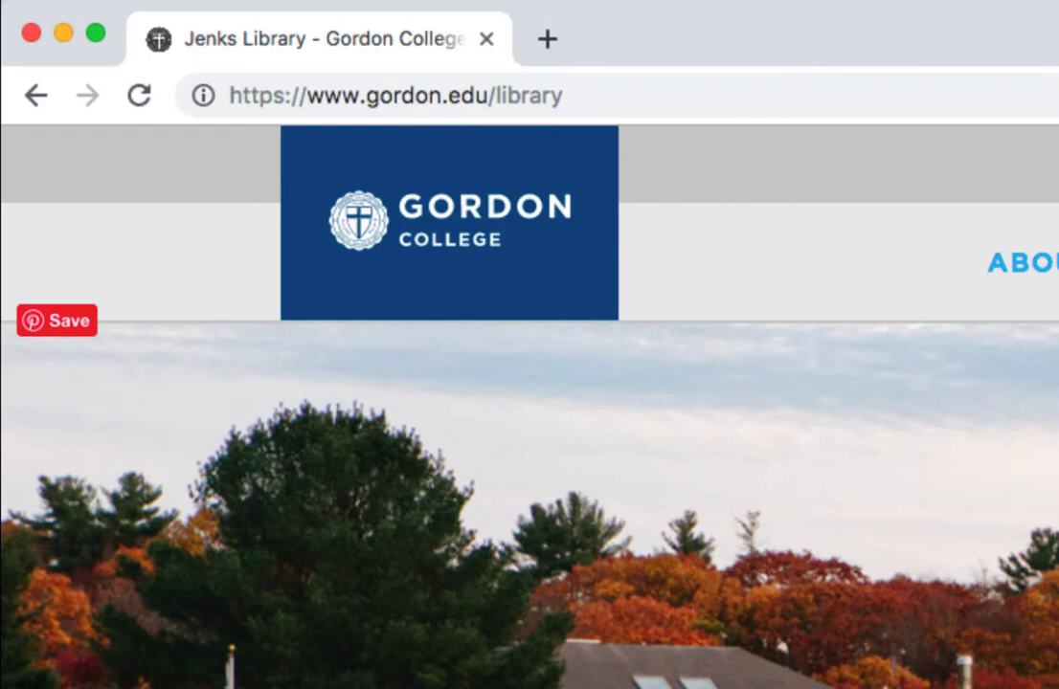
# Step: Switch the Jenks Library search to Databases and enter 'academic search complete'
pyautogui.scroll(-5, 660, 501)
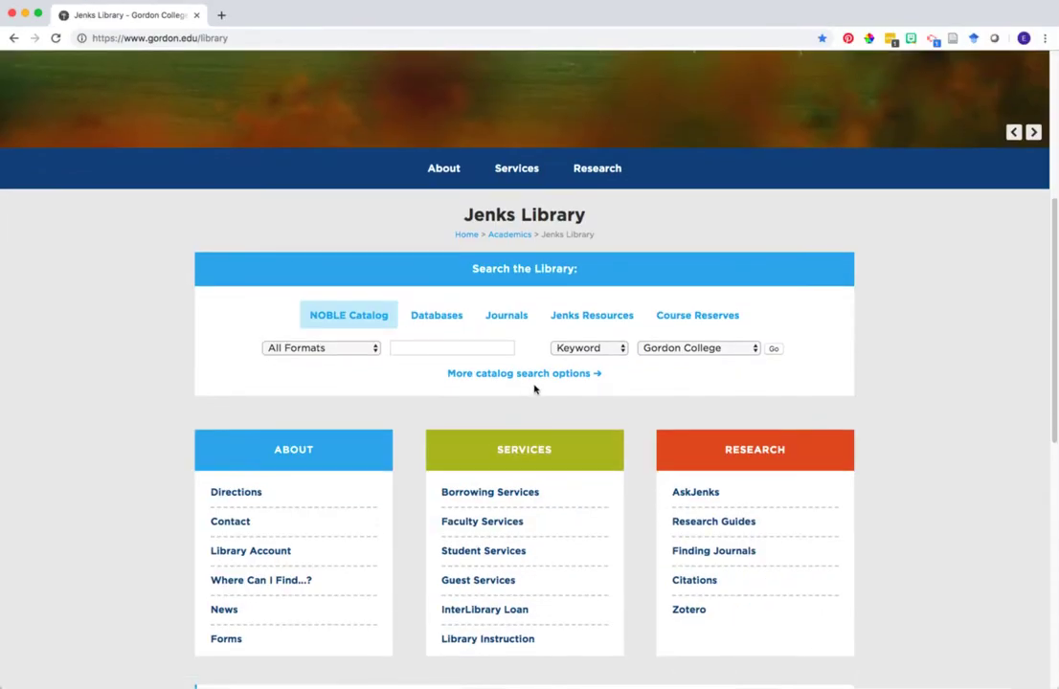
pyautogui.click(437, 319)
pyautogui.click(391, 350)
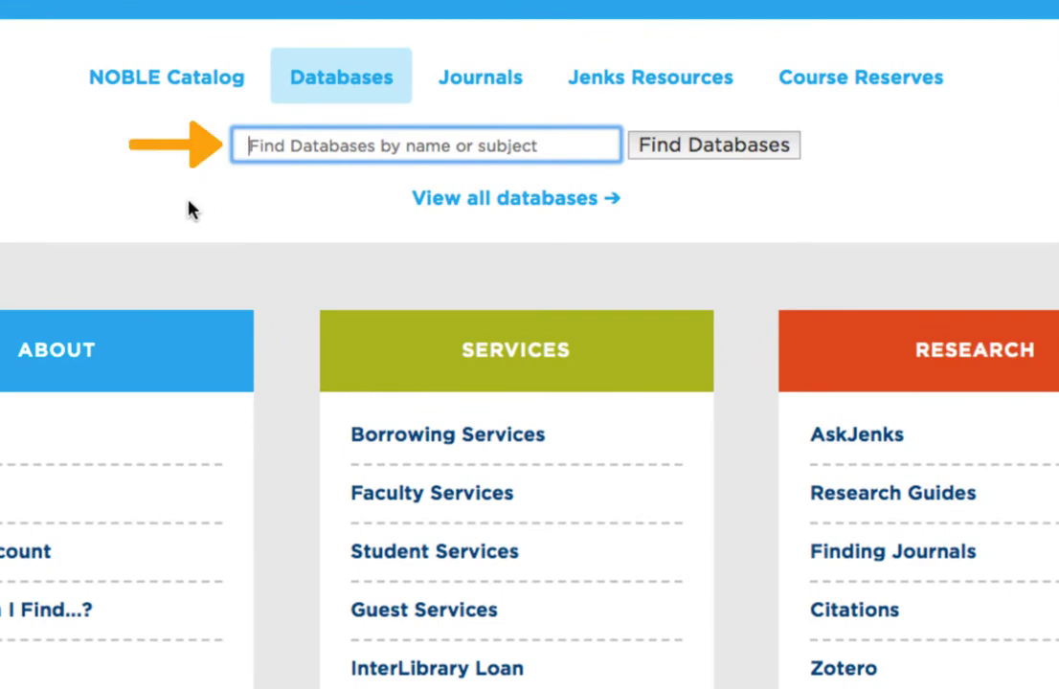
pyautogui.write('academic search complete')
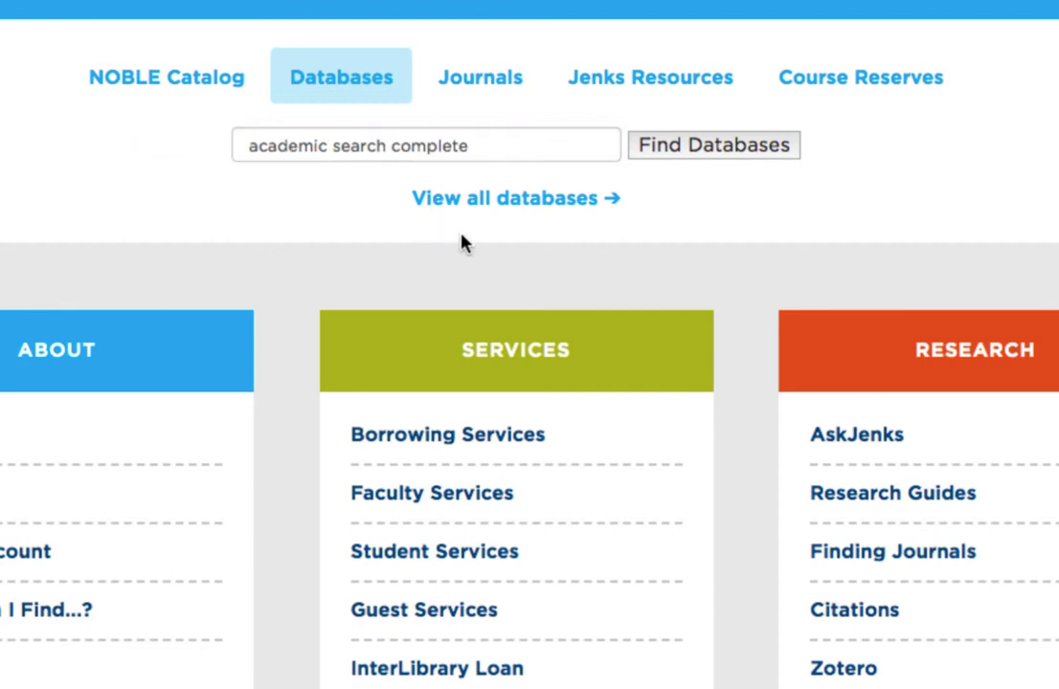
# Step: Show all 139 databases in the A-Z list and preview the Education subject filter
pyautogui.click(510, 203)
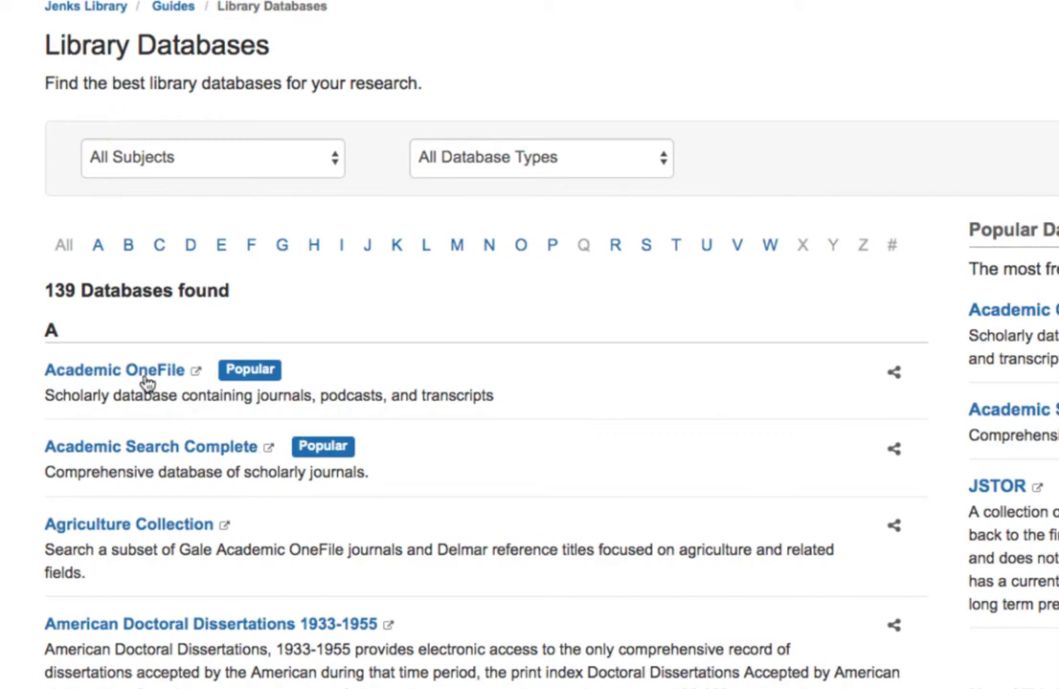
pyautogui.click(172, 168)
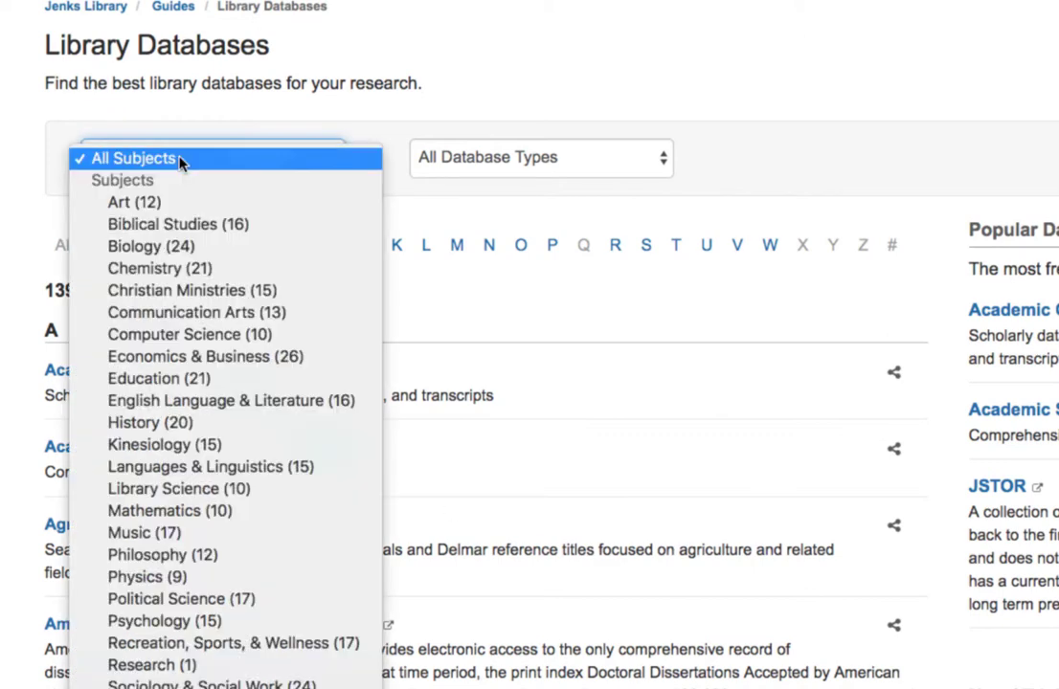
pyautogui.click(189, 383)
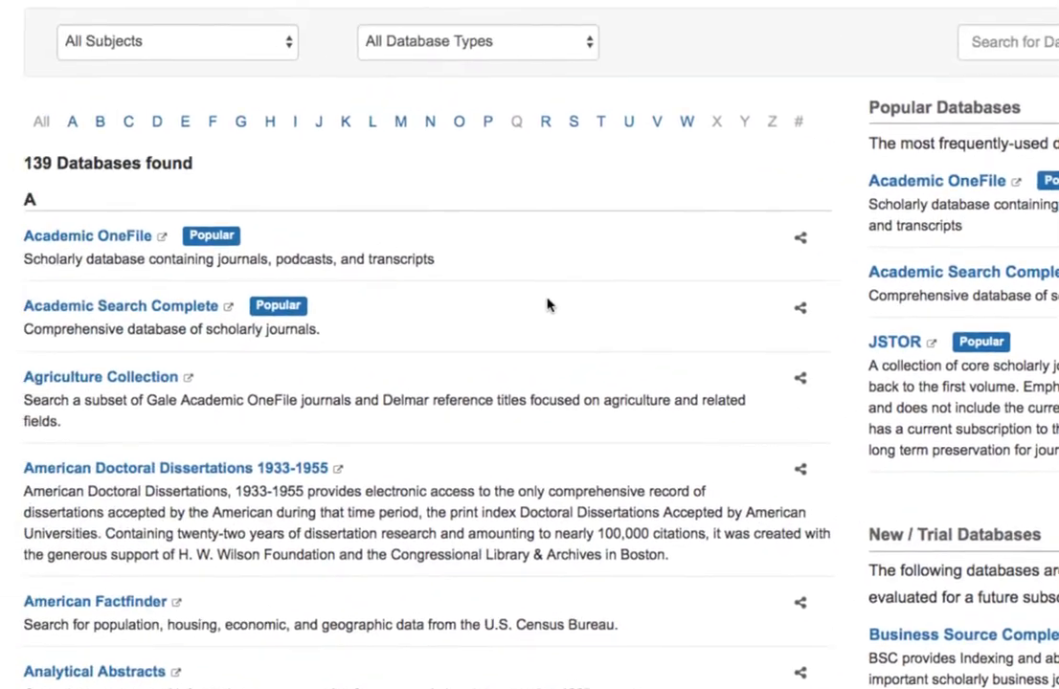
# Step: Filter the database list to Education (21) and launch ERIC's Advanced Search
pyautogui.click(170, 59)
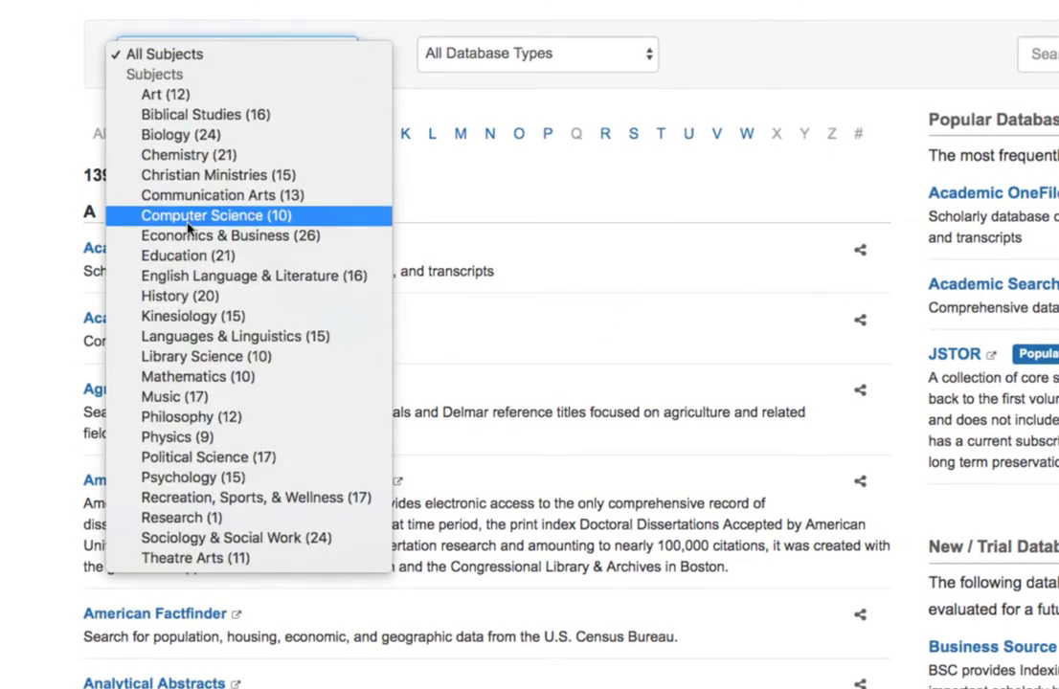
pyautogui.click(158, 256)
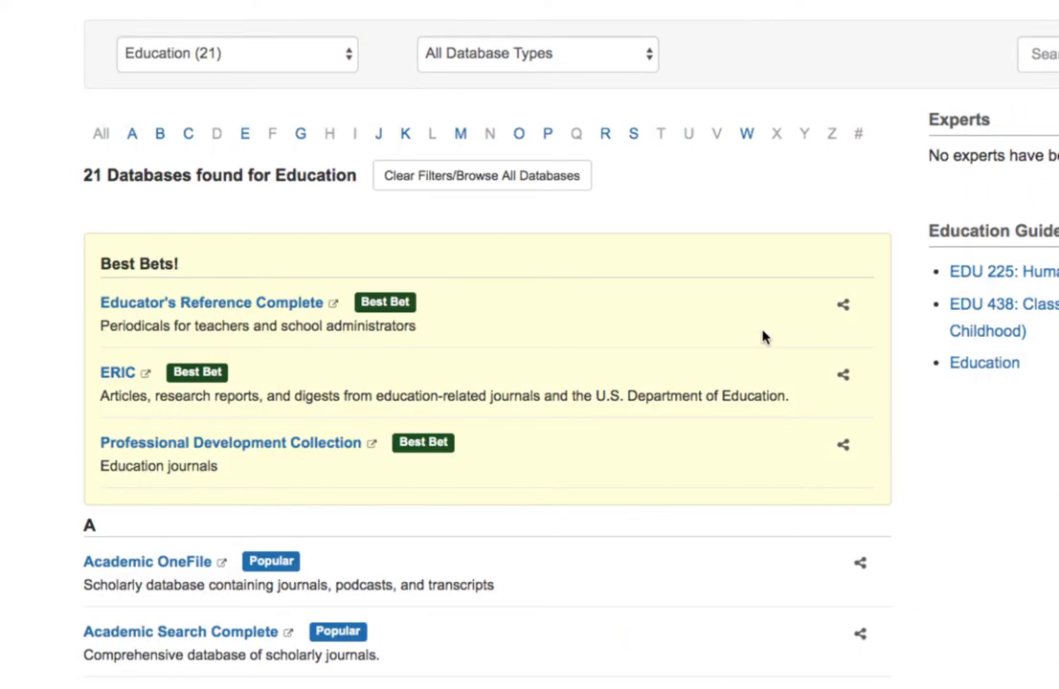
pyautogui.click(114, 378)
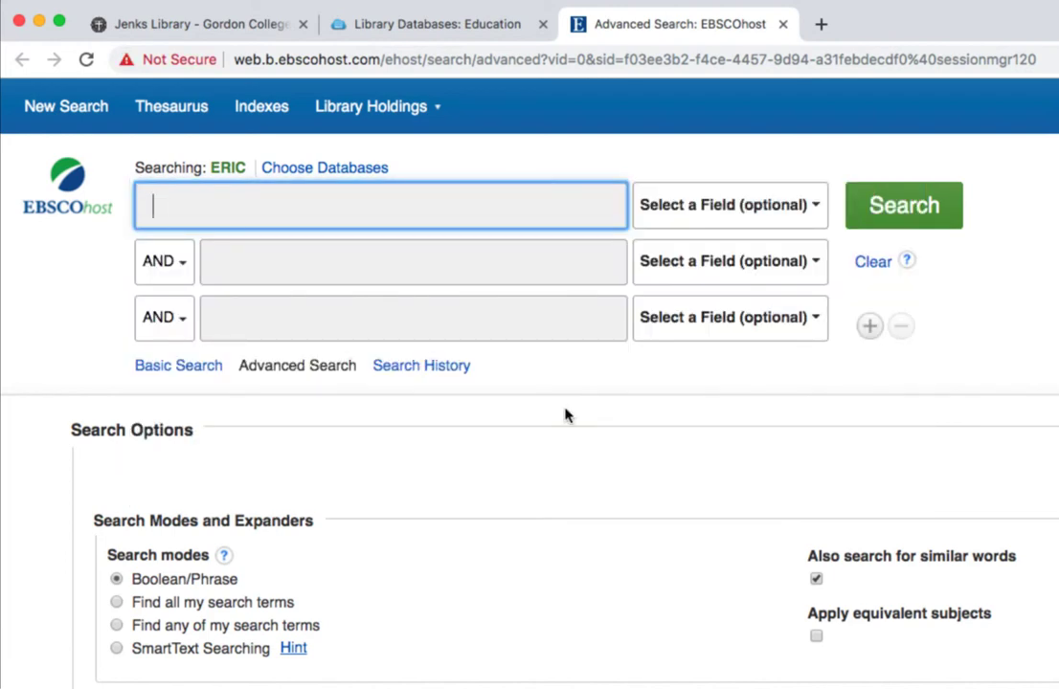
# Step: Enter "teacher performance", evaluat* OR assessment, and classroom observation in the three search boxes
pyautogui.write('"teacher performance"')
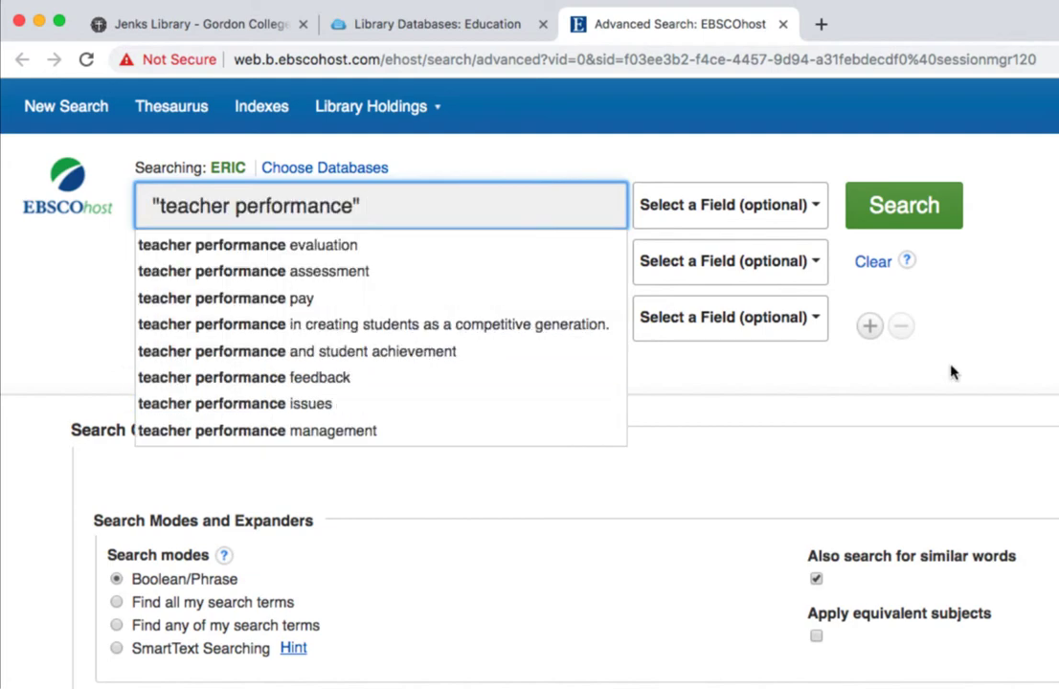
pyautogui.click(816, 378)
pyautogui.click(411, 261)
pyautogui.write('evaluat* OR assessment')
pyautogui.click(484, 330)
pyautogui.click(483, 330)
pyautogui.write('classroom observation')
pyautogui.click(642, 576)
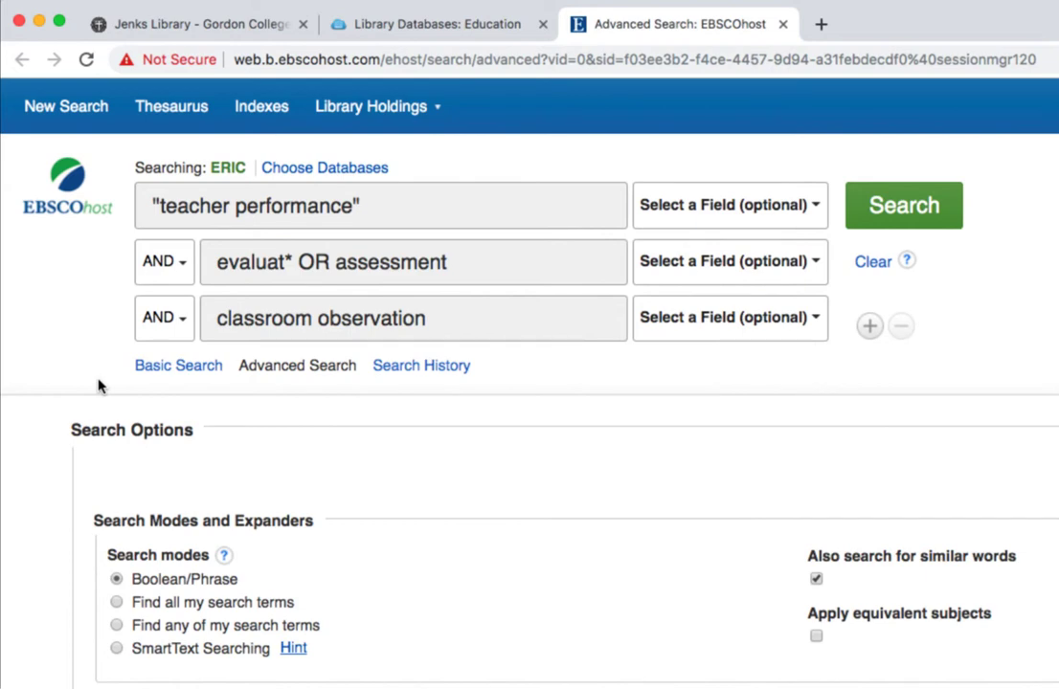
# Step: Tick the Print at Gordon College, Full Text in EBSCO and Full Text in Another Database limiters
pyautogui.scroll(-1, 498, 519)
pyautogui.scroll(-5, 498, 523)
pyautogui.scroll(-1, 498, 523)
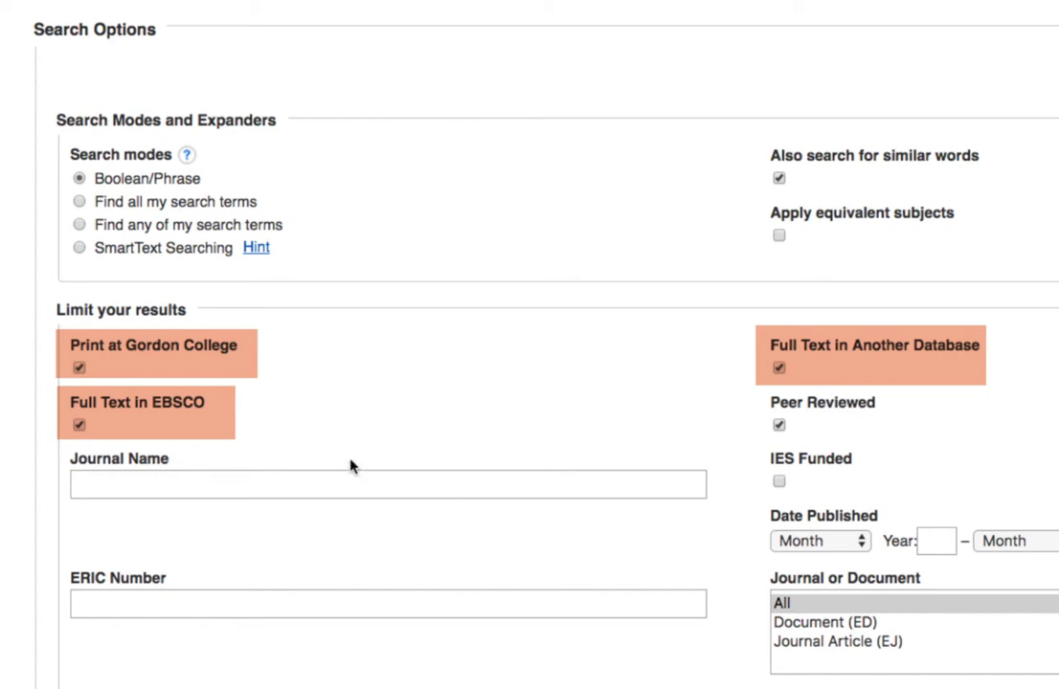
pyautogui.click(80, 369)
pyautogui.click(80, 425)
pyautogui.click(779, 368)
pyautogui.scroll(4, 479, 347)
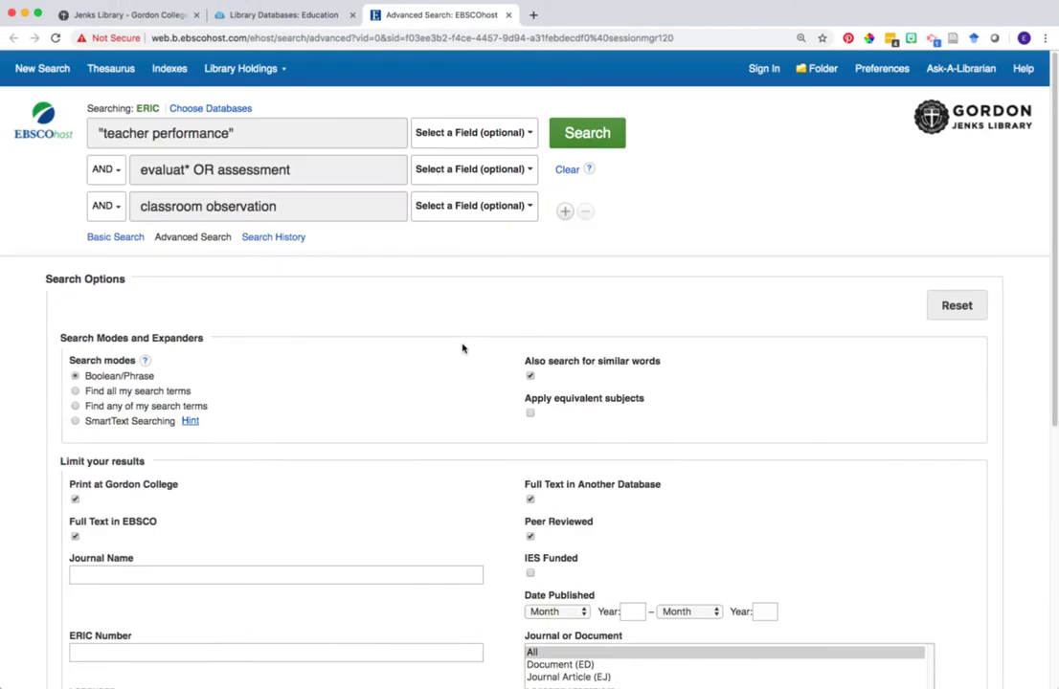
# Step: Run the limited ERIC search and scroll through the 36 results
pyautogui.click(587, 133)
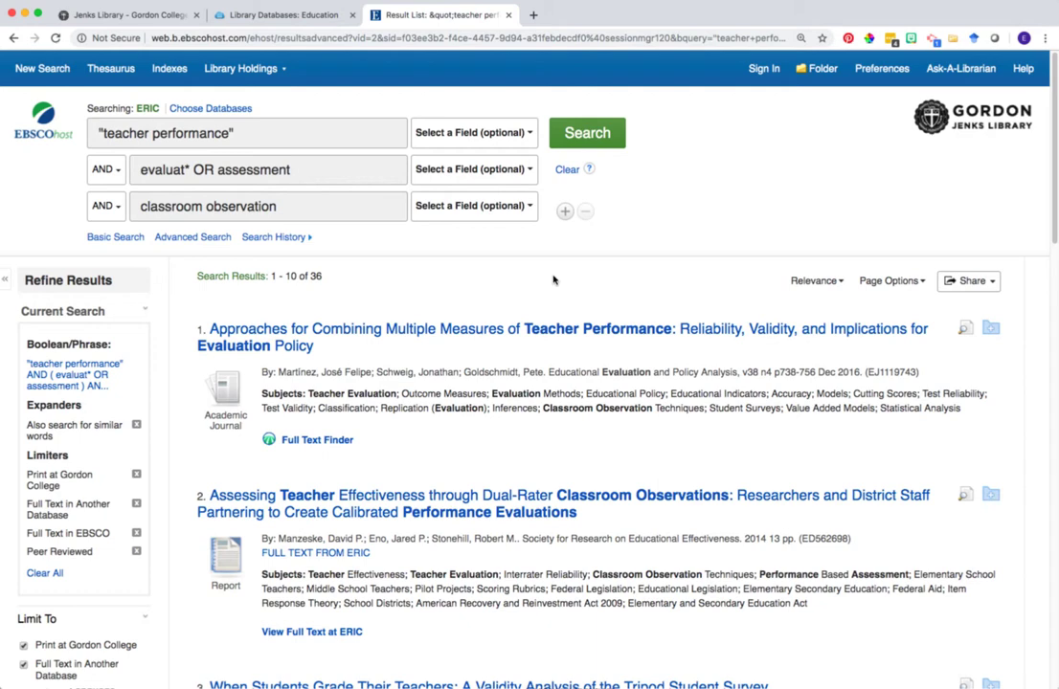
pyautogui.scroll(-6, 524, 364)
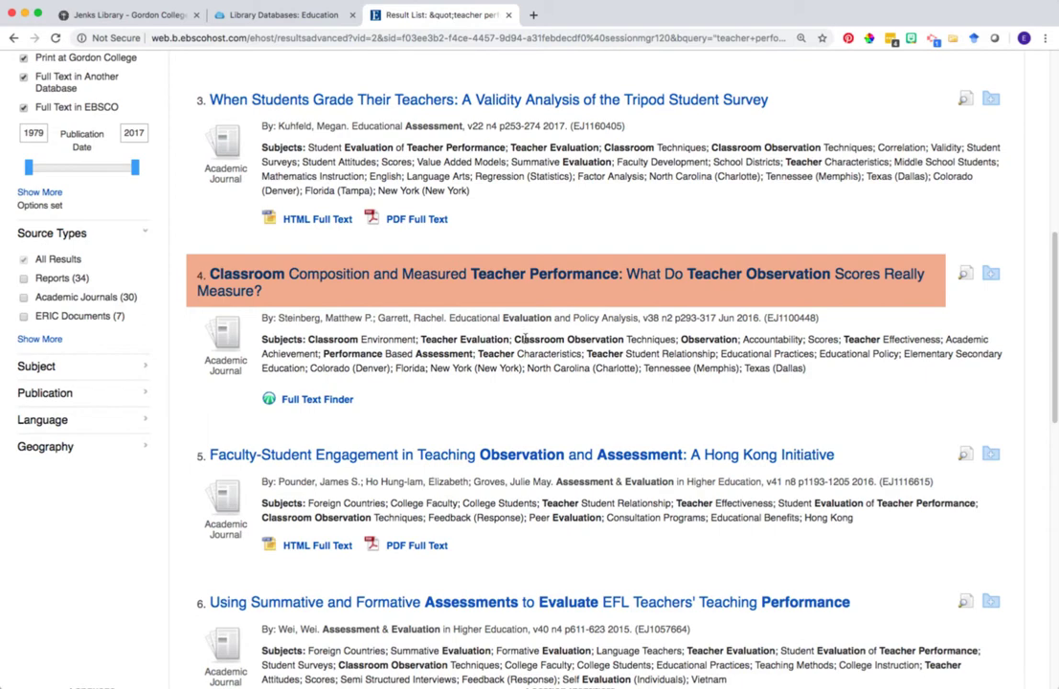
# Step: Open result 4, 'Classroom Composition and Measured Teacher Performance', and review its detailed record
pyautogui.click(452, 278)
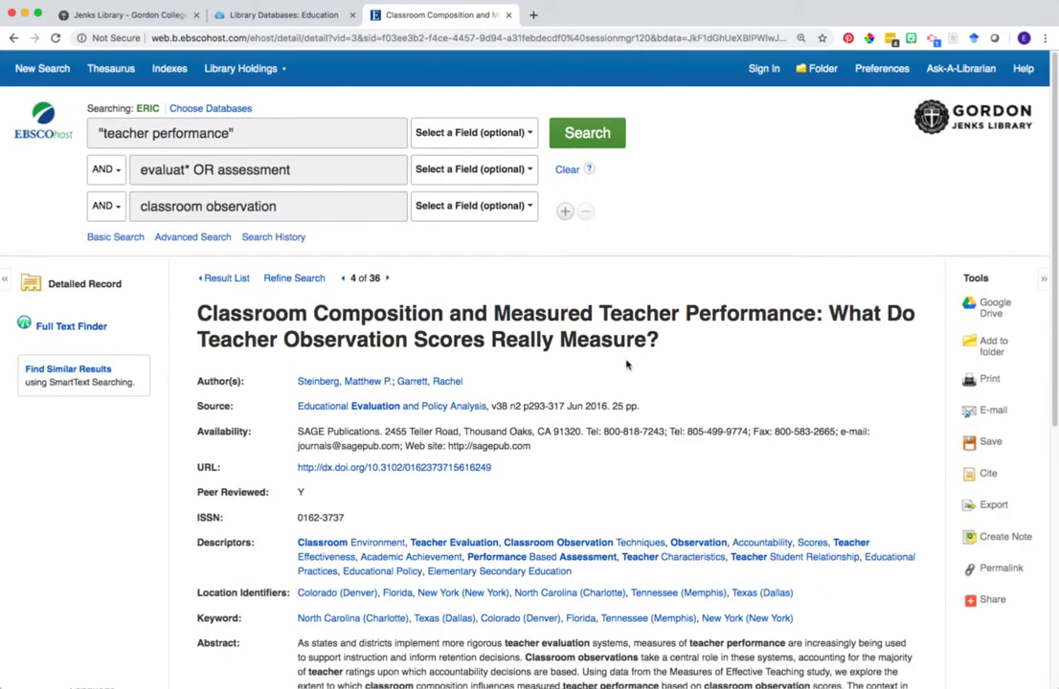
pyautogui.scroll(-2, 627, 365)
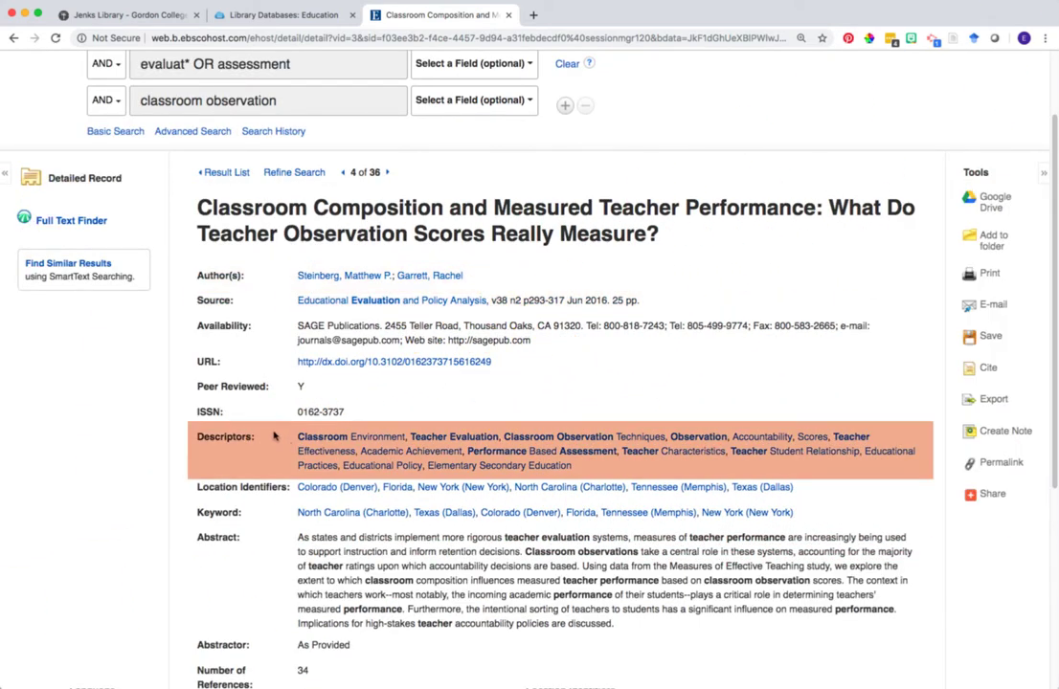
pyautogui.scroll(-1, 273, 436)
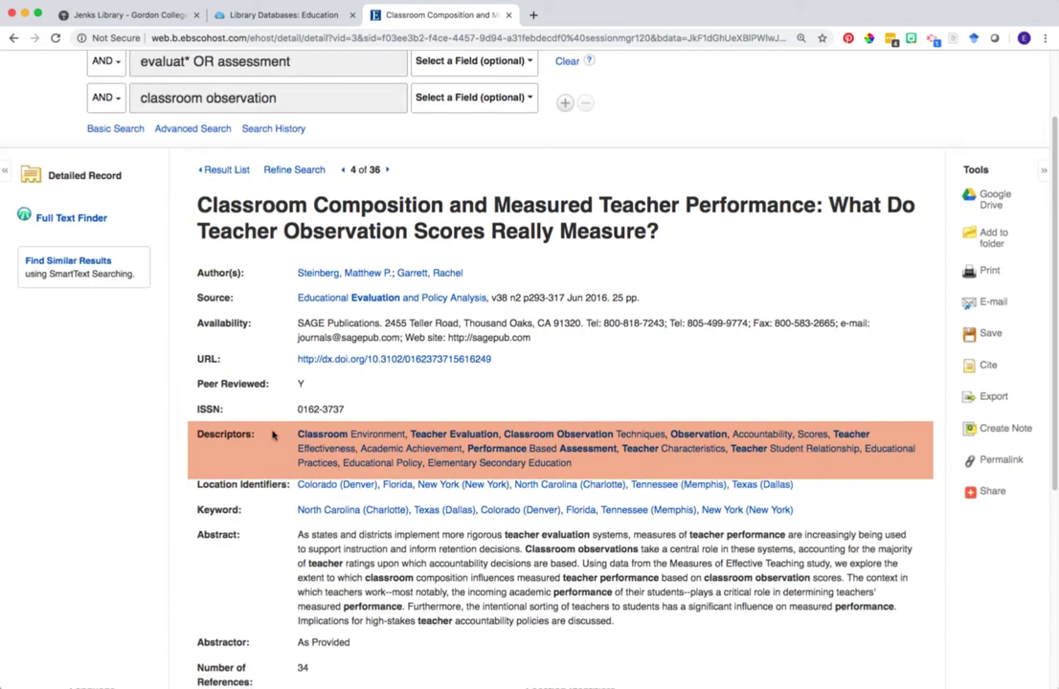
pyautogui.scroll(-3, 272, 431)
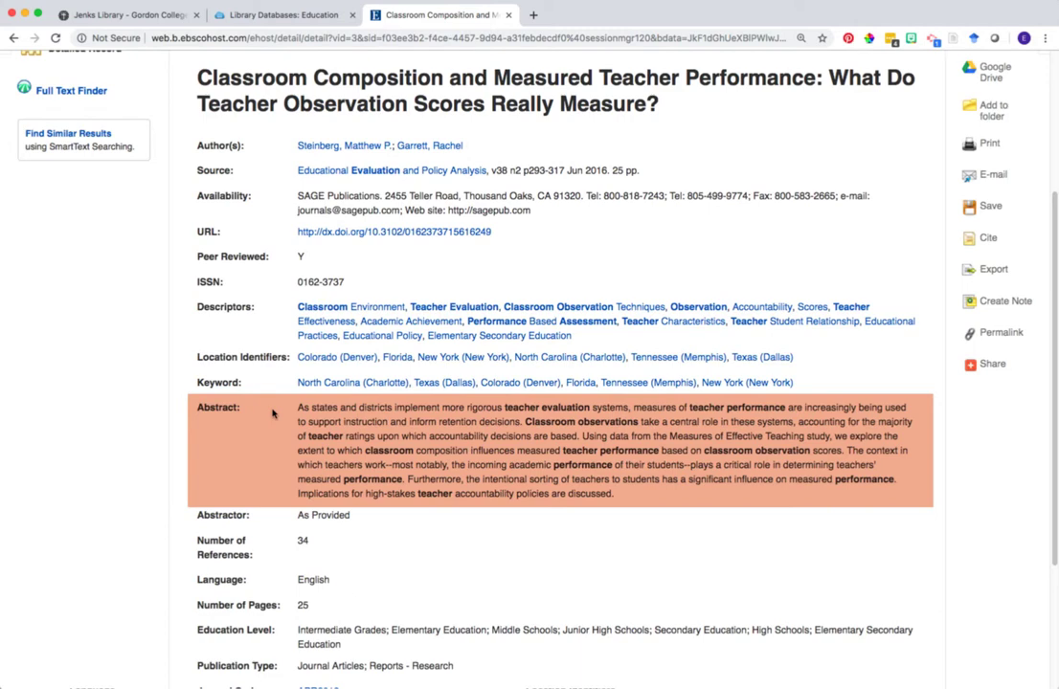
pyautogui.scroll(3, 274, 414)
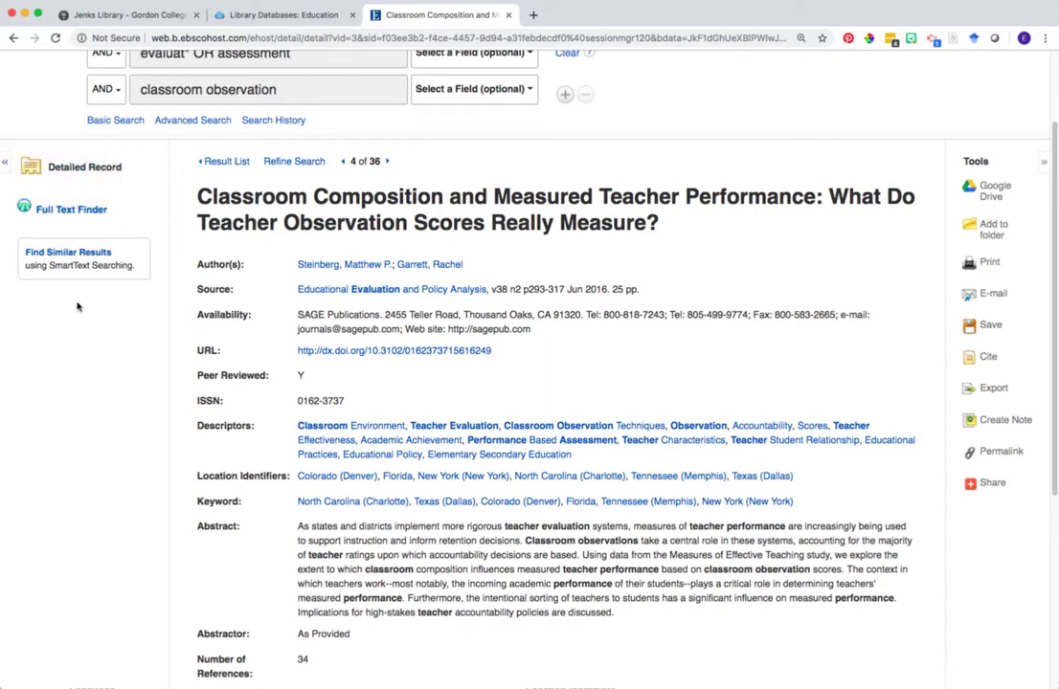
# Step: Use Full Text Finder to open the article's SAGE full text
pyautogui.click(67, 210)
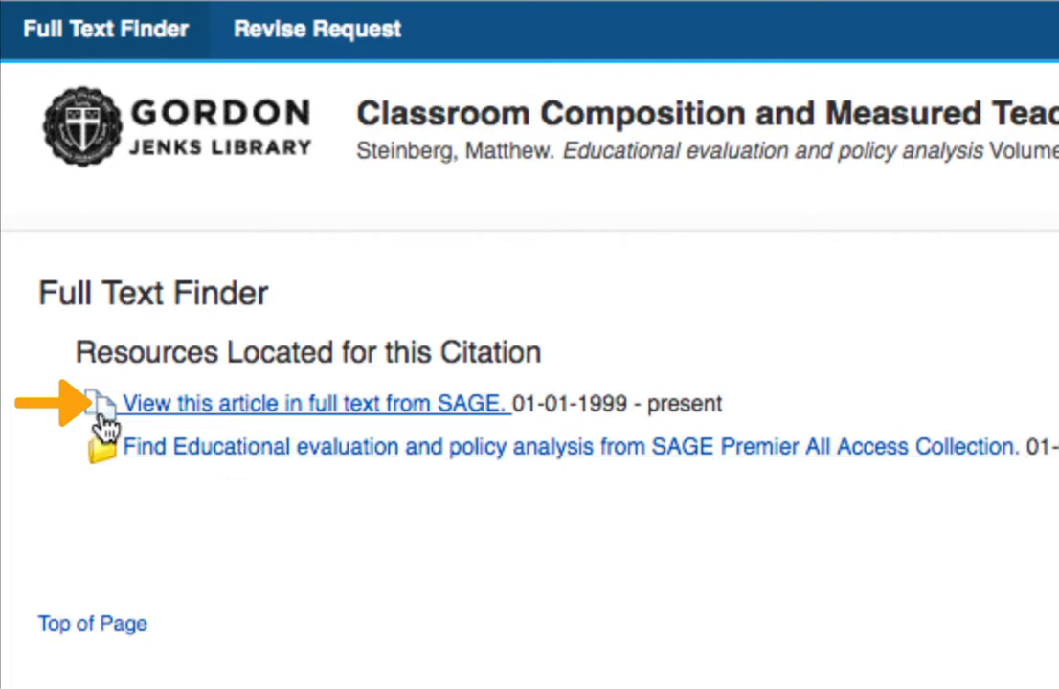
pyautogui.click(107, 418)
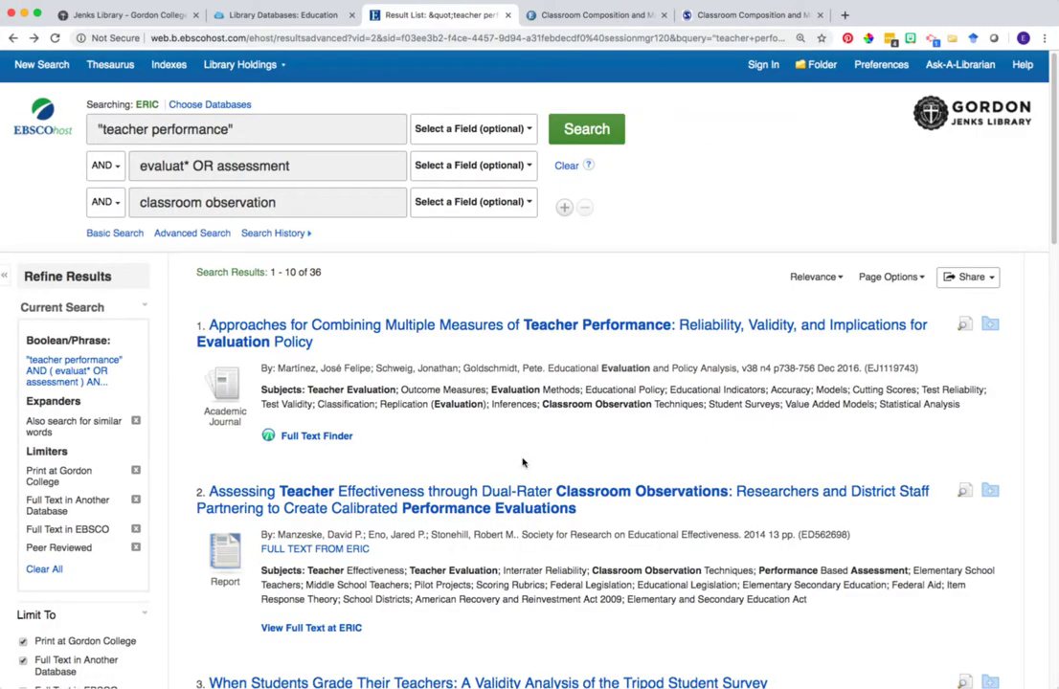
pyautogui.scroll(-5, 522, 462)
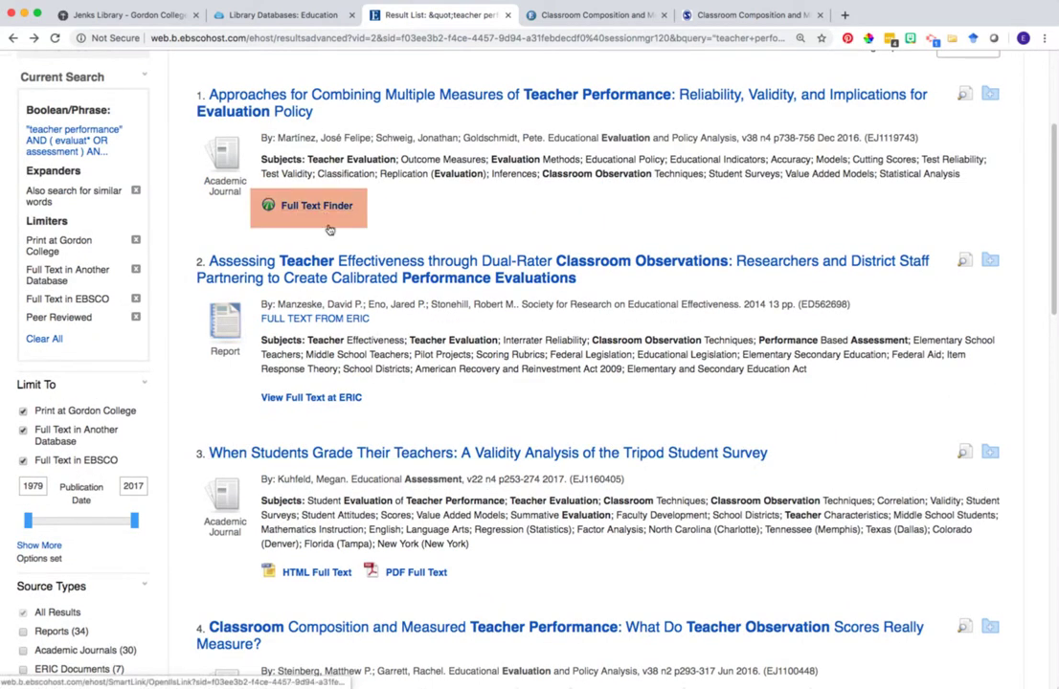
pyautogui.scroll(-2, 304, 572)
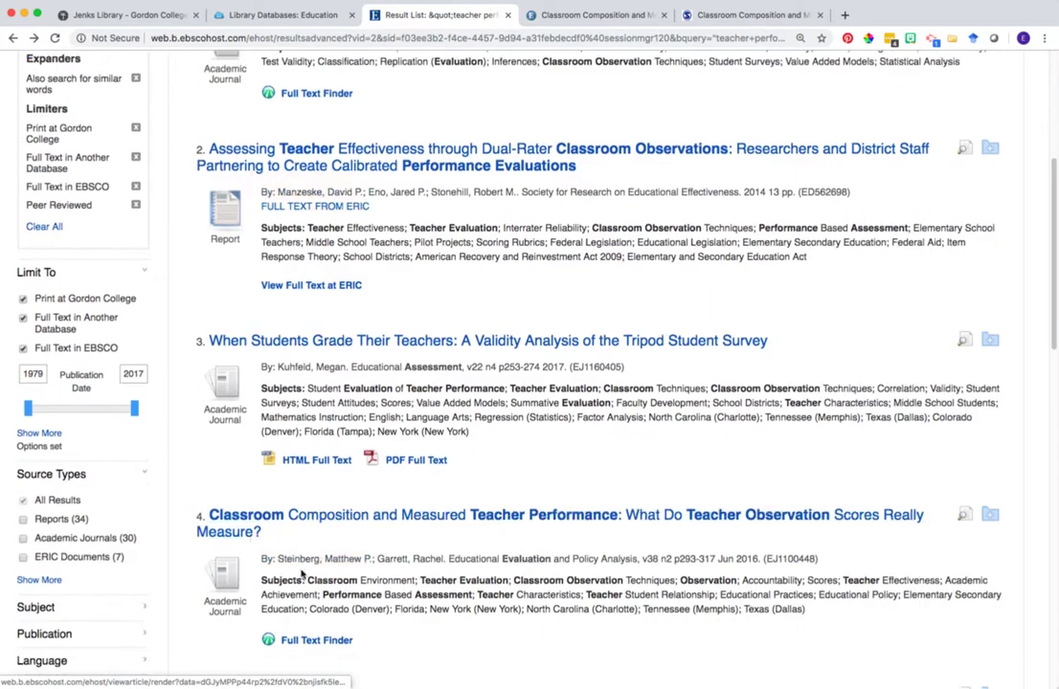